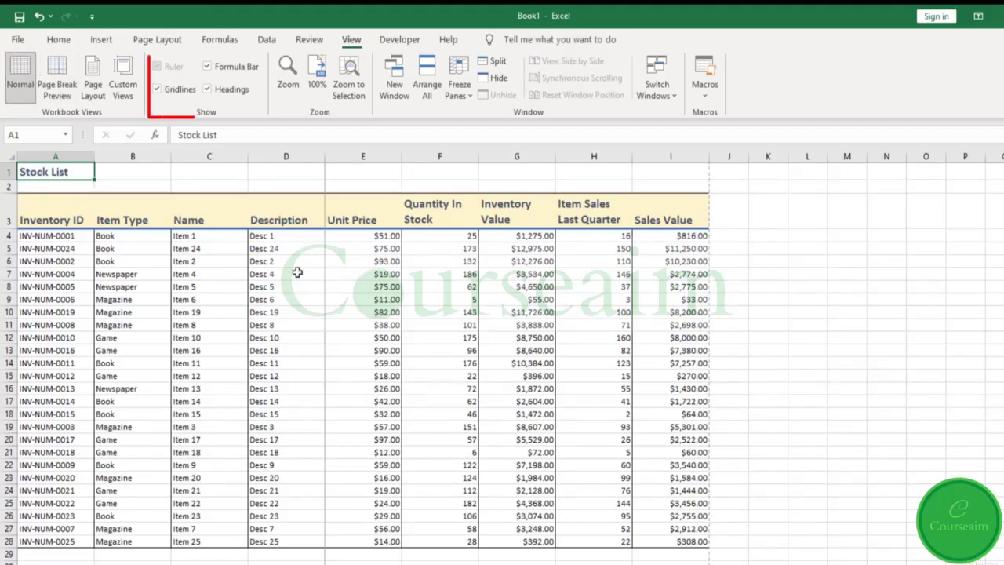
Toggle the gridlines, row and column headings, and formula bar off and back on in turn
{"action": "left_click", "coordinate": [167, 93]}
{"action": "left_click", "coordinate": [209, 91]}
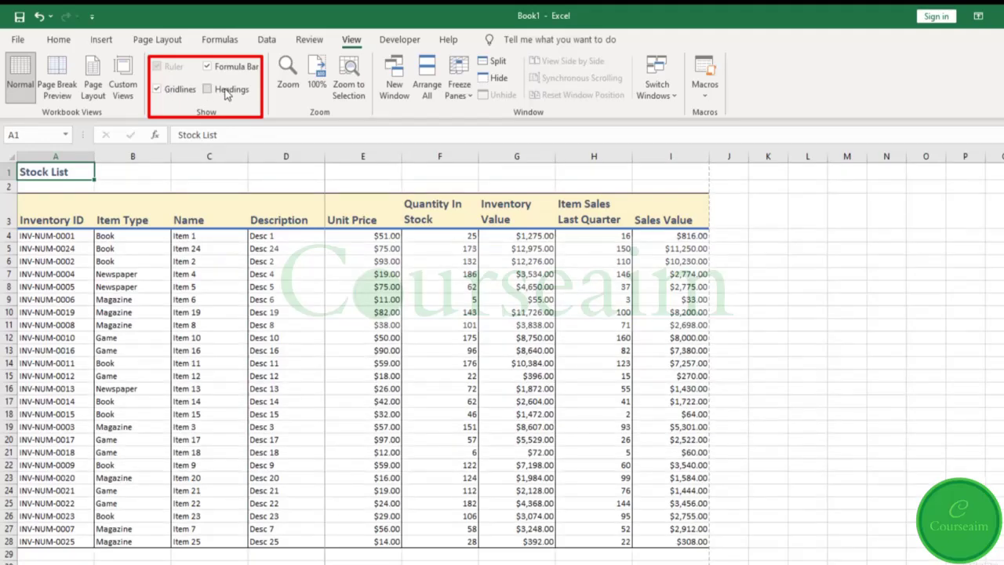
{"action": "left_click", "coordinate": [225, 91]}
{"action": "left_click", "coordinate": [230, 69]}
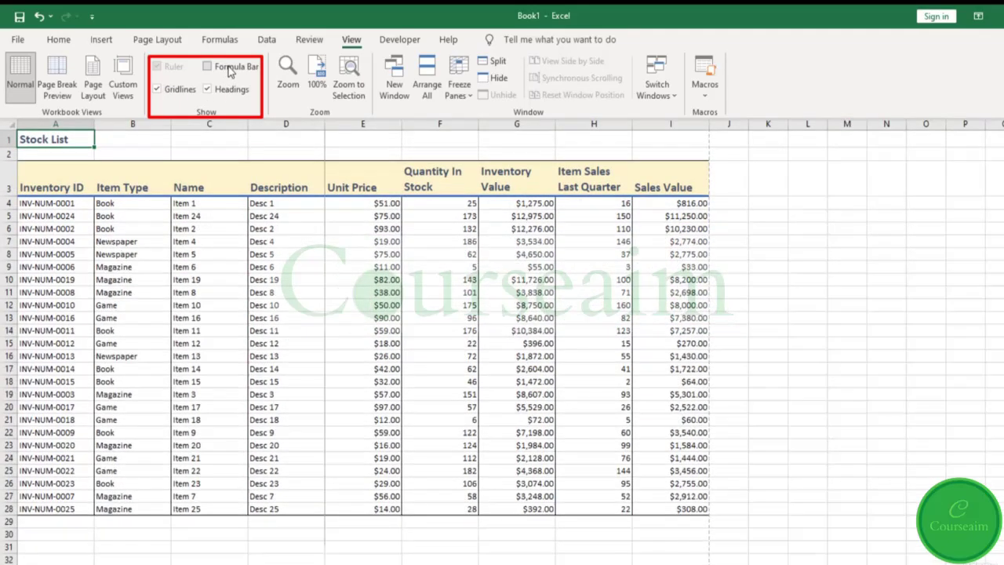
{"action": "left_click", "coordinate": [230, 69]}
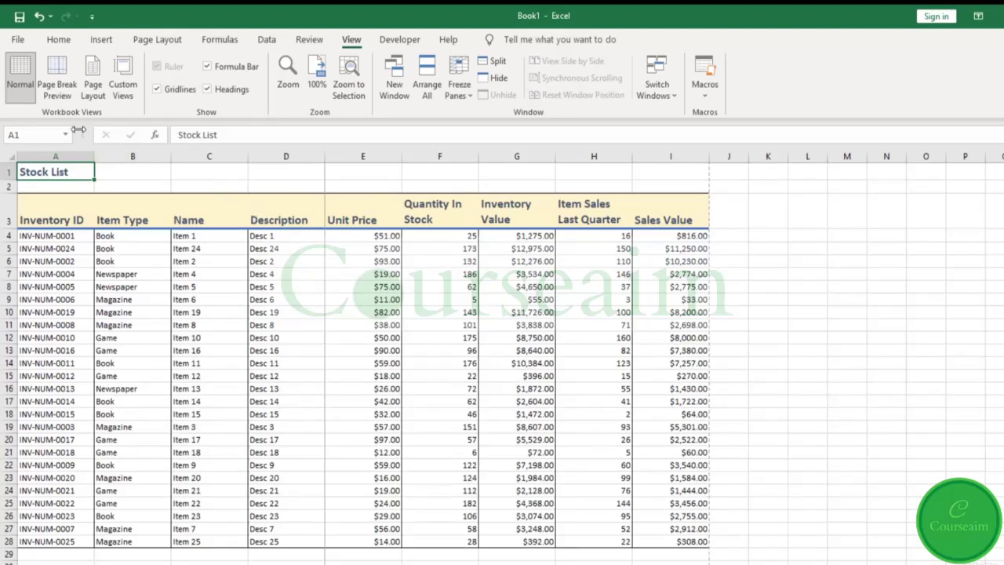
View the stock list in Page Break Preview and in Page Layout view to examine how its columns split across pages
{"action": "left_click", "coordinate": [67, 73]}
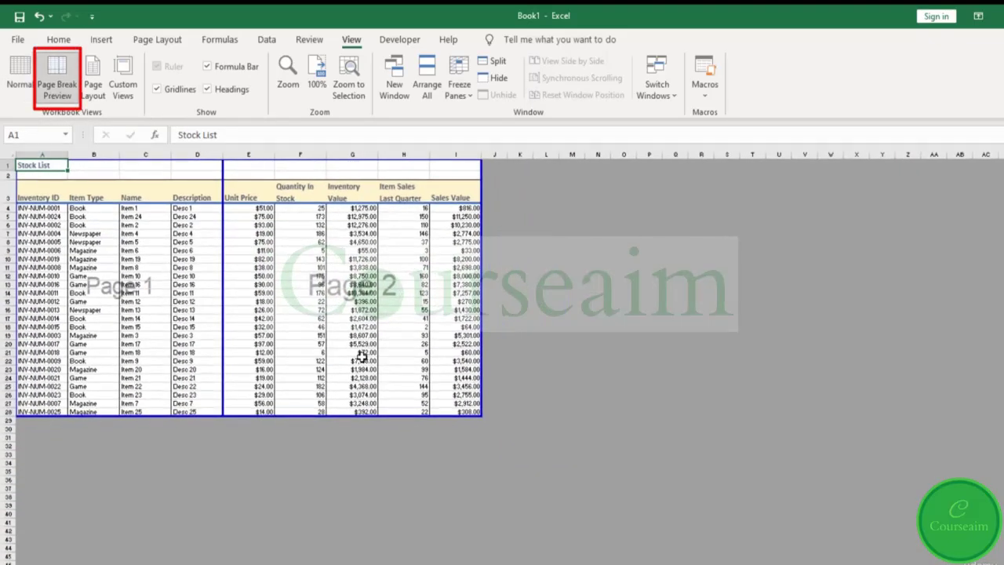
{"action": "scroll", "coordinate": [328, 355], "scroll_direction": "up", "scroll_amount": 4}
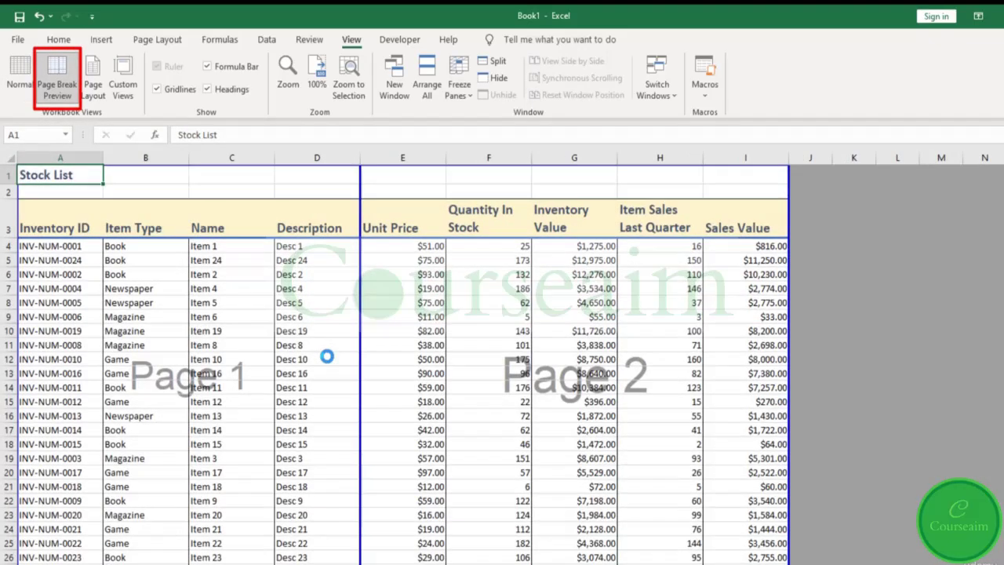
{"action": "scroll", "coordinate": [328, 355], "scroll_direction": "down", "scroll_amount": 2}
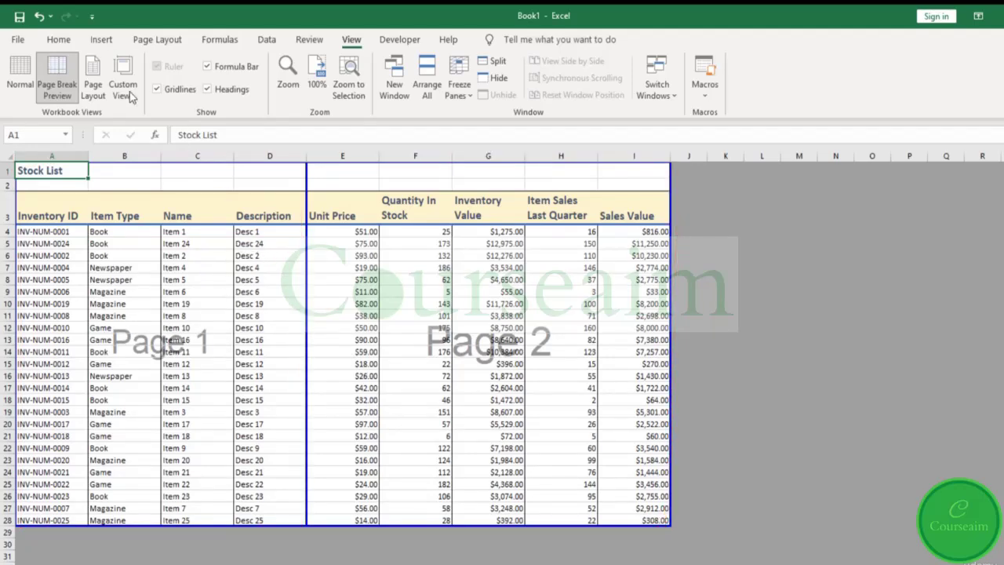
{"action": "left_click", "coordinate": [92, 82]}
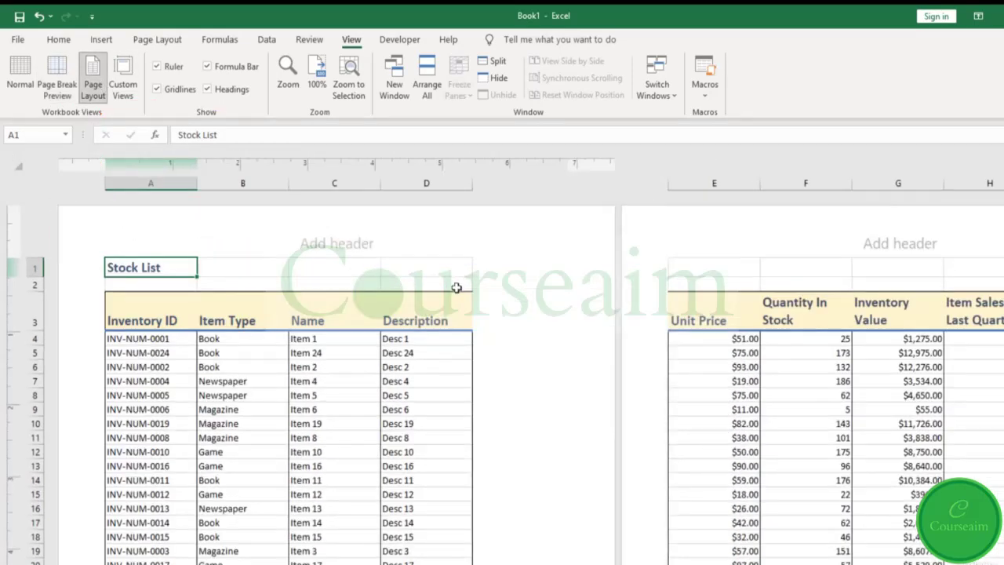
{"action": "scroll", "coordinate": [526, 311], "scroll_direction": "down", "scroll_amount": 3, "text": "ctrl"}
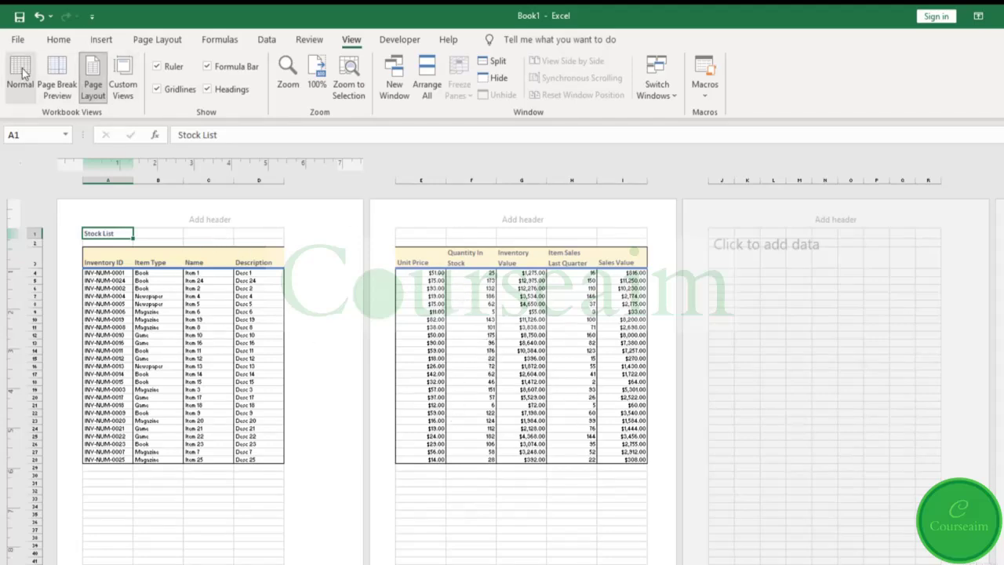
In Page Break Preview, move the page break after Description to the outer edge of Sales Value and return to Page Layout view
{"action": "left_click", "coordinate": [57, 86]}
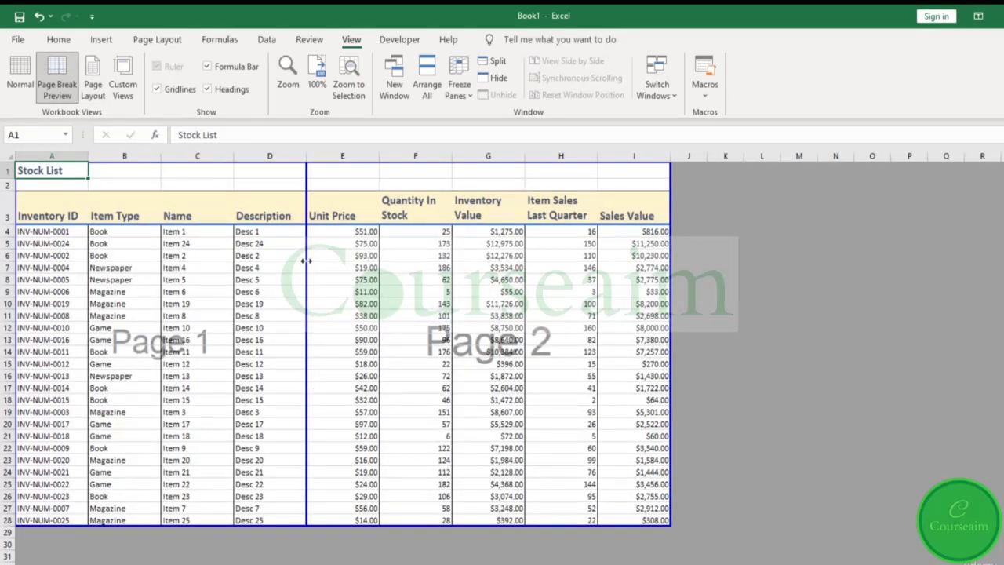
{"action": "left_click_drag", "start_coordinate": [307, 268], "coordinate": [663, 290]}
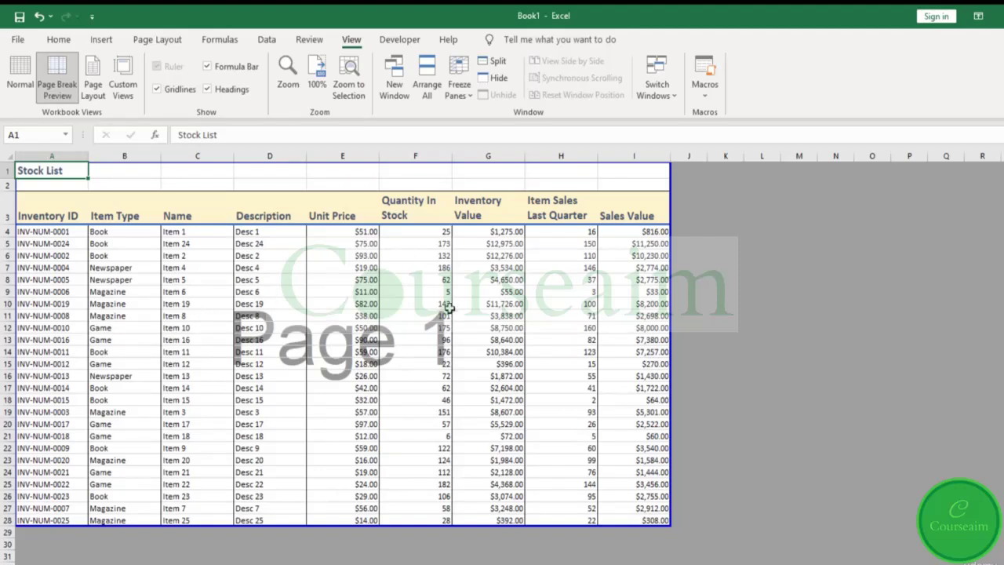
{"action": "left_click", "coordinate": [92, 92]}
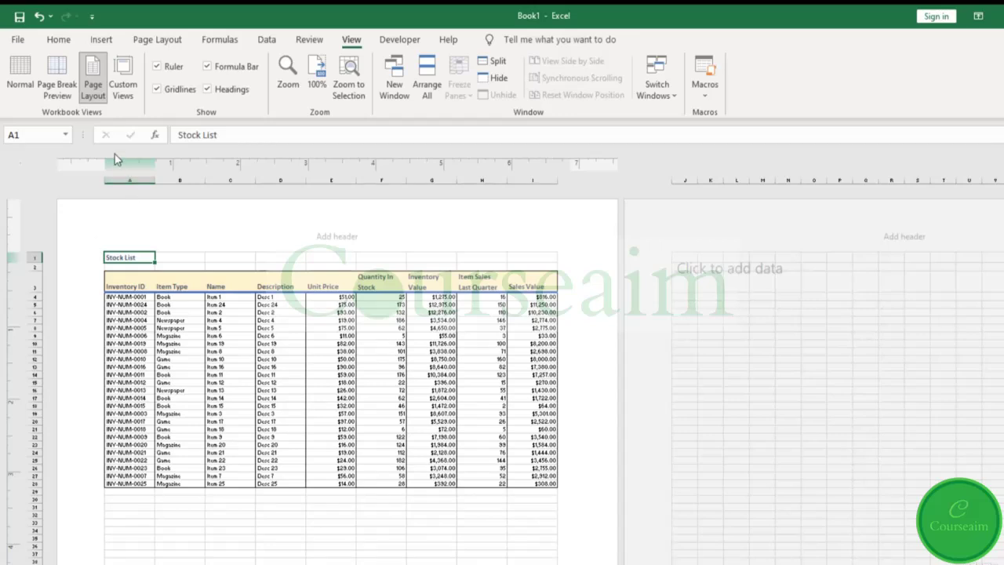
Set the page orientation to Landscape and check how the table fills the page
{"action": "left_click", "coordinate": [155, 41]}
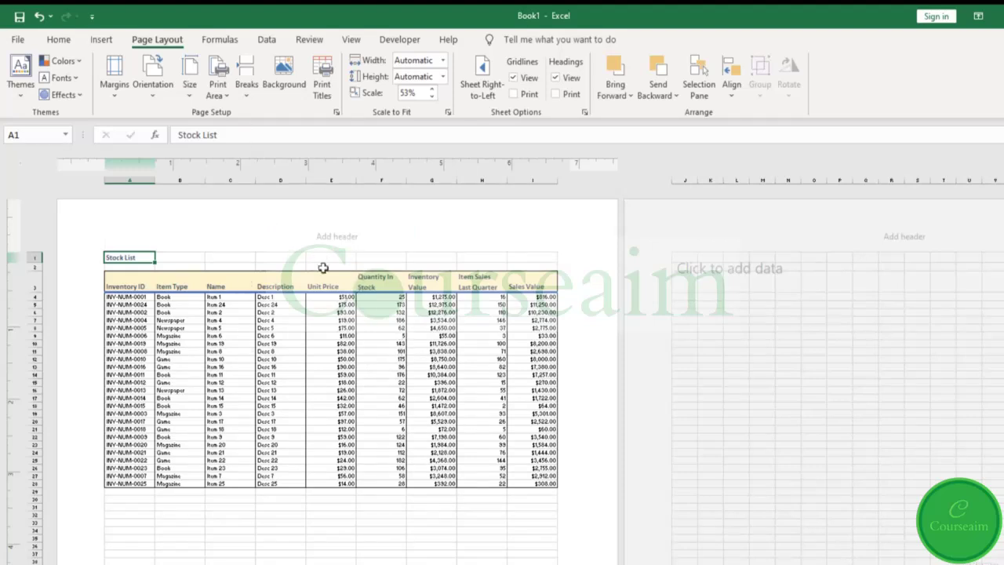
{"action": "left_click", "coordinate": [161, 77]}
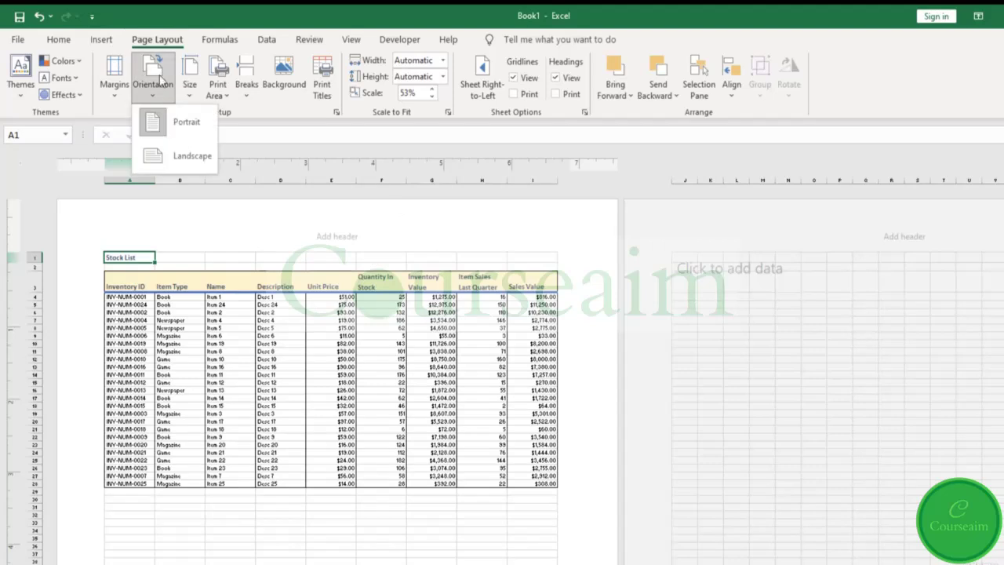
{"action": "left_click", "coordinate": [189, 157]}
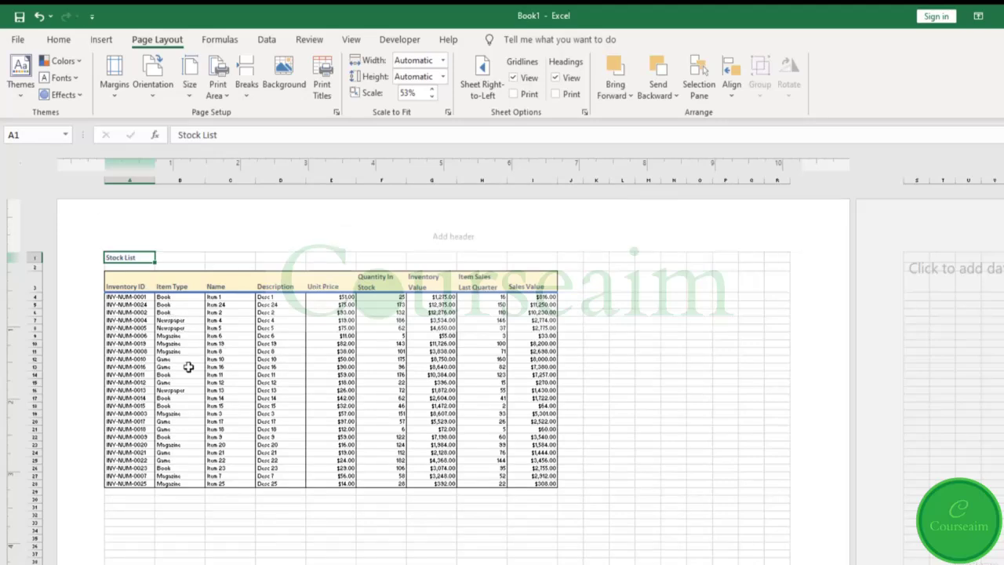
{"action": "scroll", "coordinate": [291, 387], "scroll_direction": "down", "scroll_amount": 3}
{"action": "scroll", "coordinate": [294, 381], "scroll_direction": "up", "scroll_amount": 3}
{"action": "scroll", "coordinate": [364, 376], "scroll_direction": "down", "scroll_amount": 5}
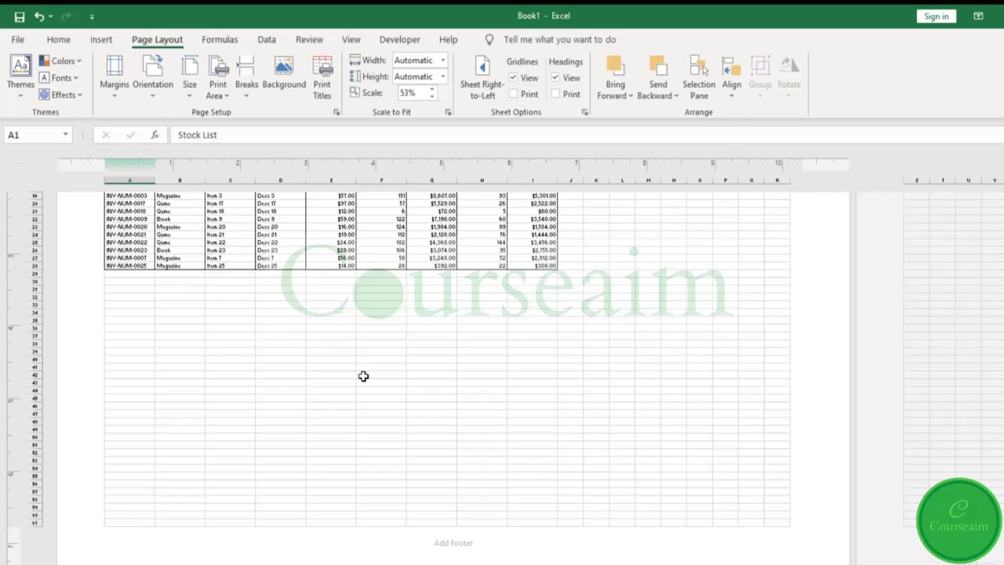
{"action": "scroll", "coordinate": [363, 376], "scroll_direction": "up", "scroll_amount": 5}
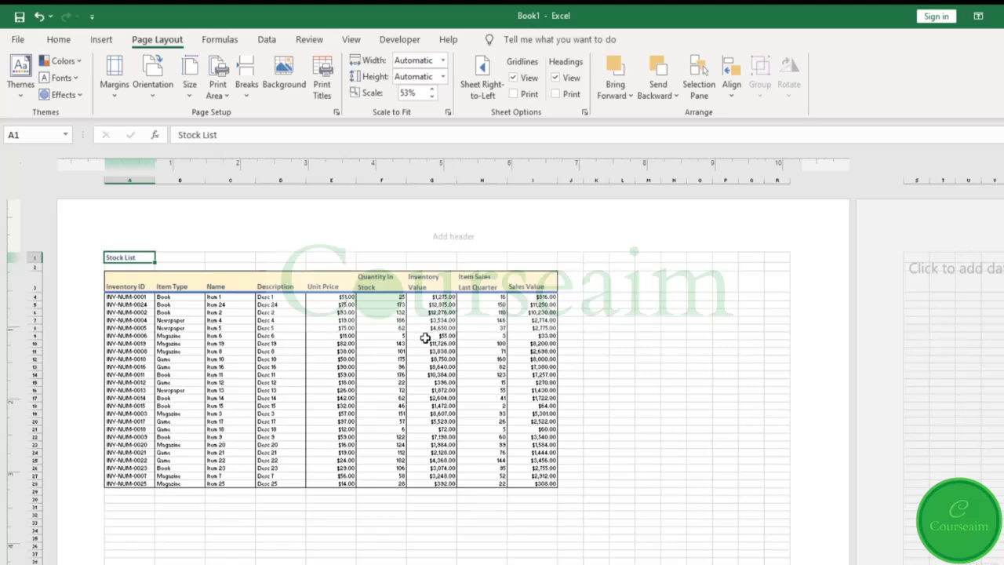
Increase the sheet's print scale to 80% and check the table's fit on the page
{"action": "left_click", "coordinate": [431, 88]}
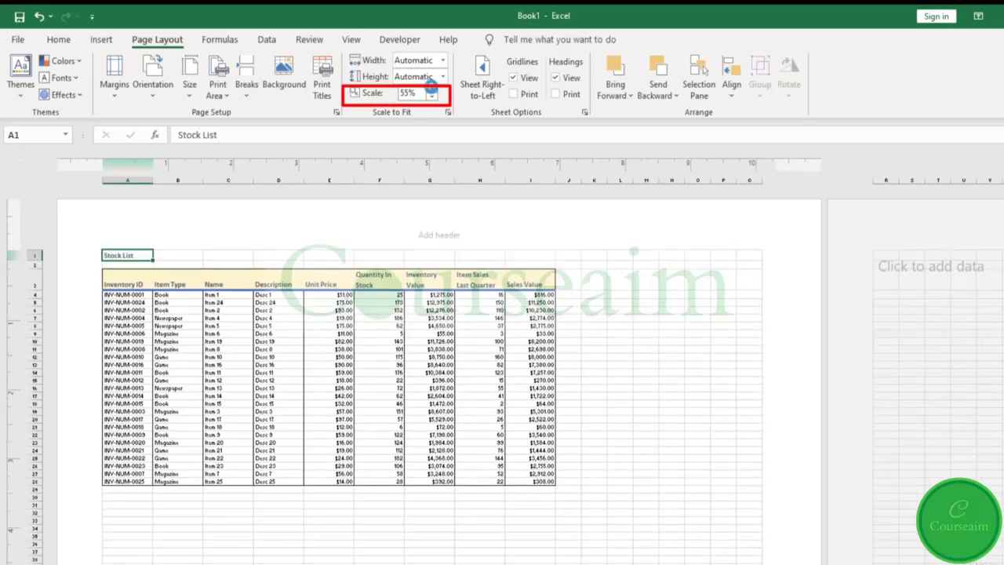
{"action": "left_click", "coordinate": [432, 89]}
{"action": "left_click", "coordinate": [432, 89]}
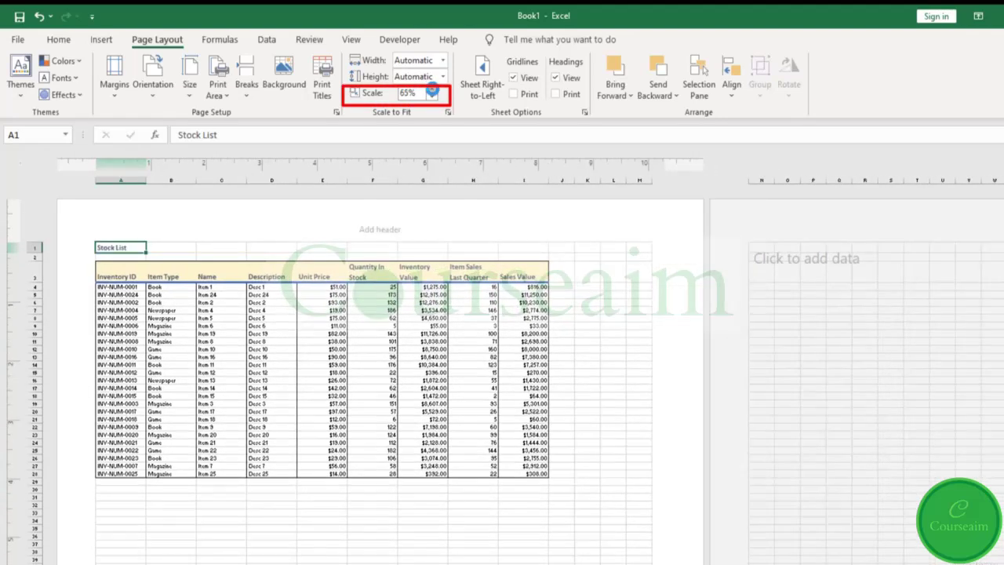
{"action": "left_click", "coordinate": [432, 89]}
{"action": "left_click", "coordinate": [431, 88]}
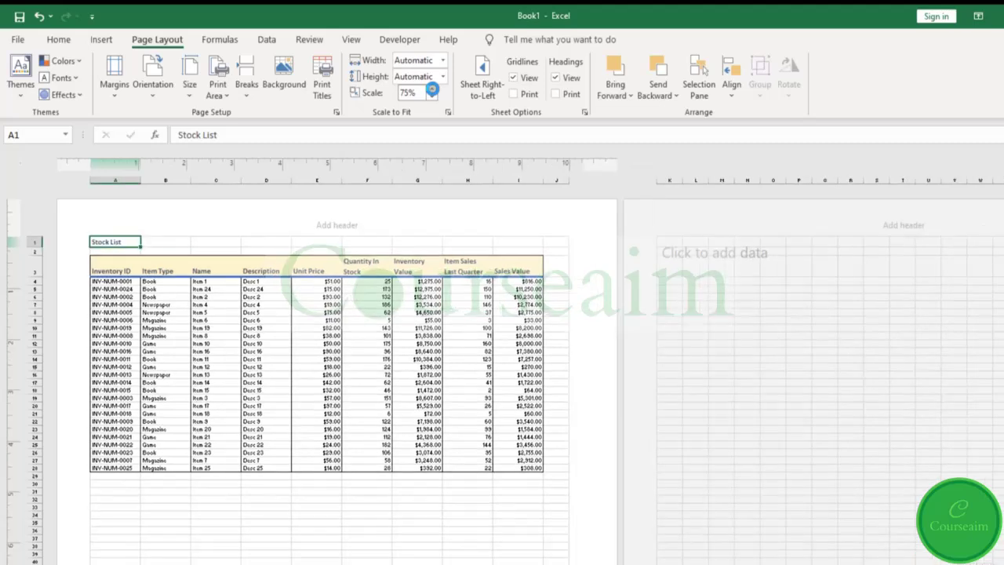
{"action": "left_click", "coordinate": [431, 89]}
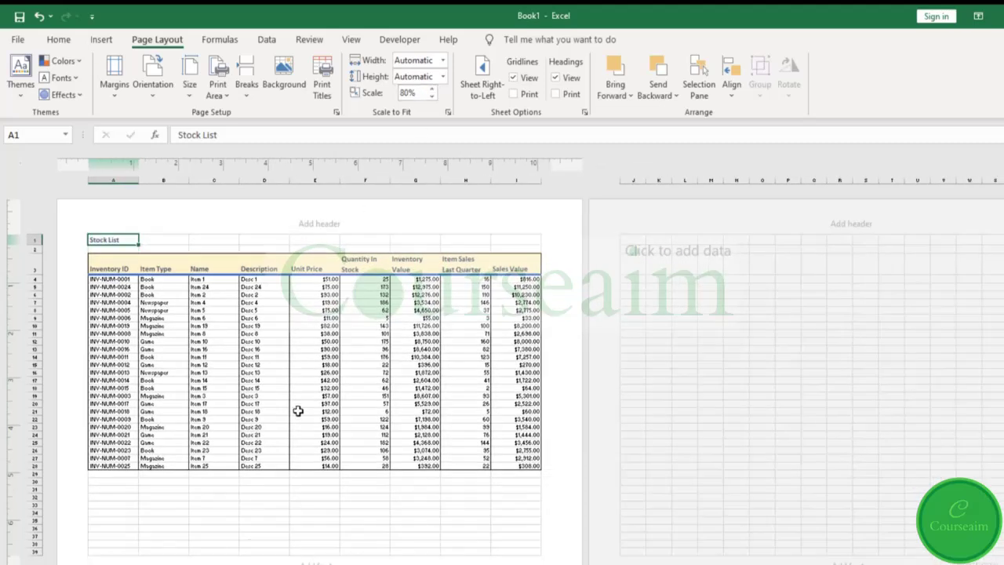
{"action": "scroll", "coordinate": [296, 402], "scroll_direction": "down", "scroll_amount": 5}
{"action": "scroll", "coordinate": [297, 401], "scroll_direction": "up", "scroll_amount": 5}
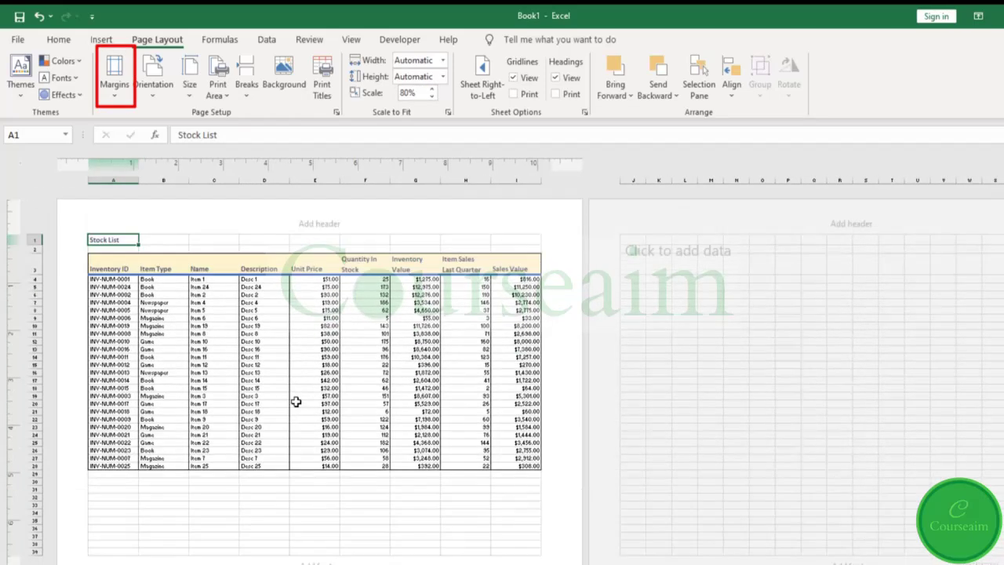
Apply Narrow page margins and raise the print scale to 85%
{"action": "left_click", "coordinate": [124, 89]}
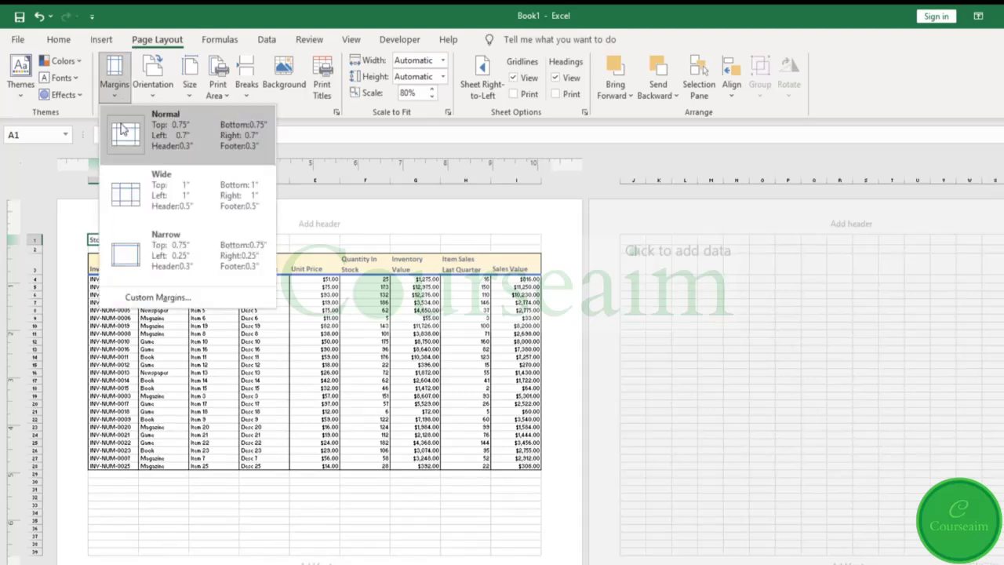
{"action": "left_click", "coordinate": [170, 246]}
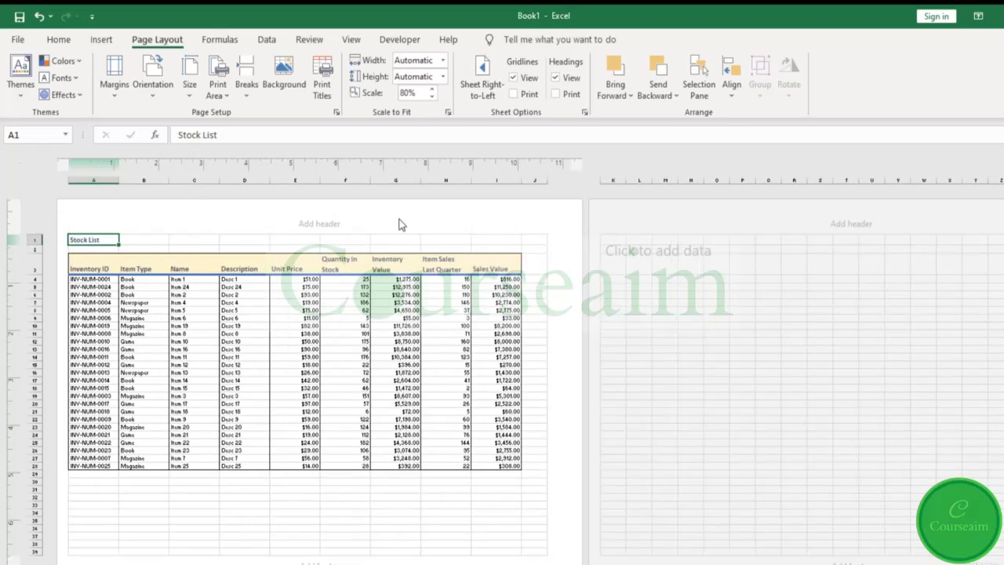
{"action": "left_click", "coordinate": [432, 89]}
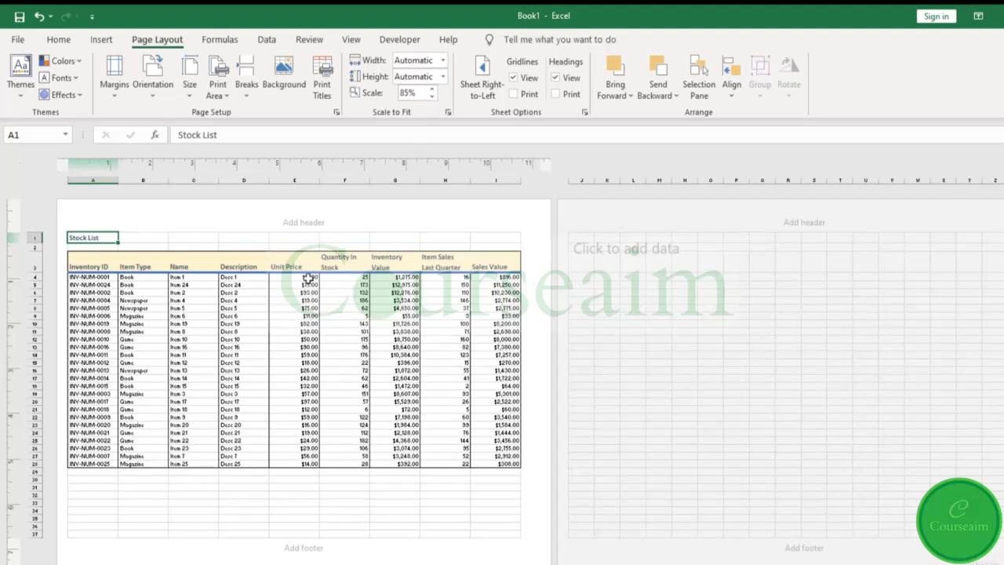
Open the centre header section and the centre footer section of the first page for editing
{"action": "left_click", "coordinate": [349, 41]}
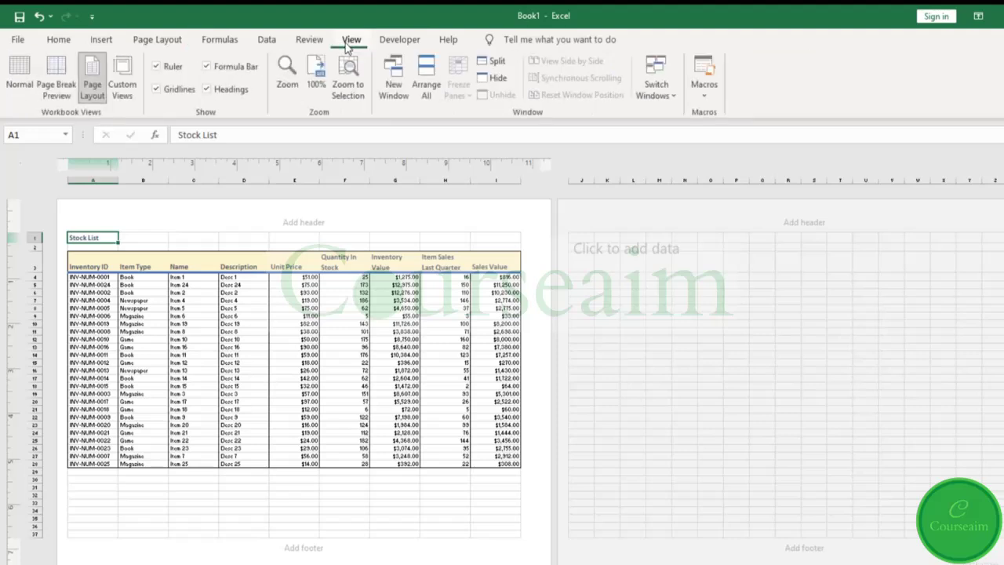
{"action": "left_click", "coordinate": [303, 222]}
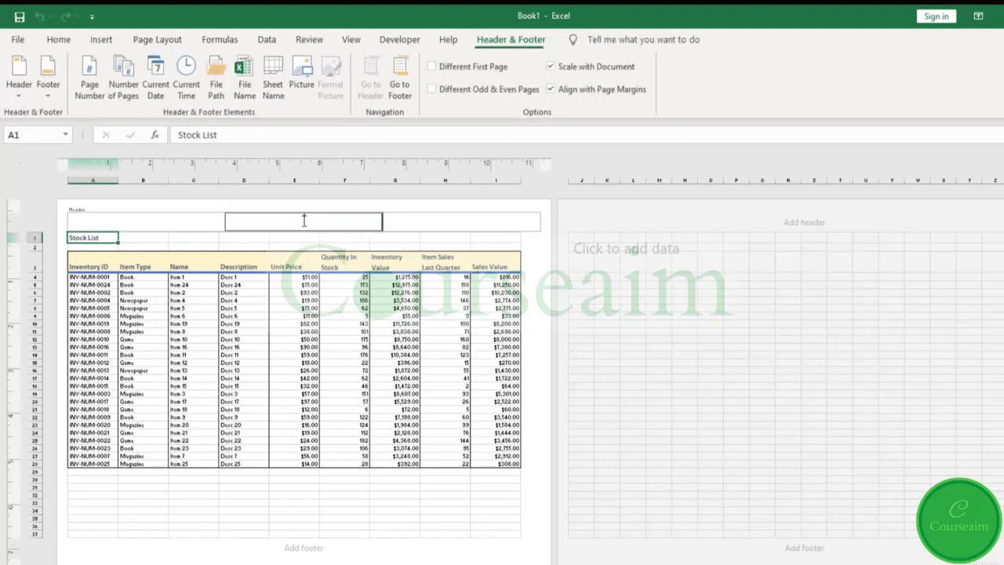
{"action": "left_click", "coordinate": [308, 548]}
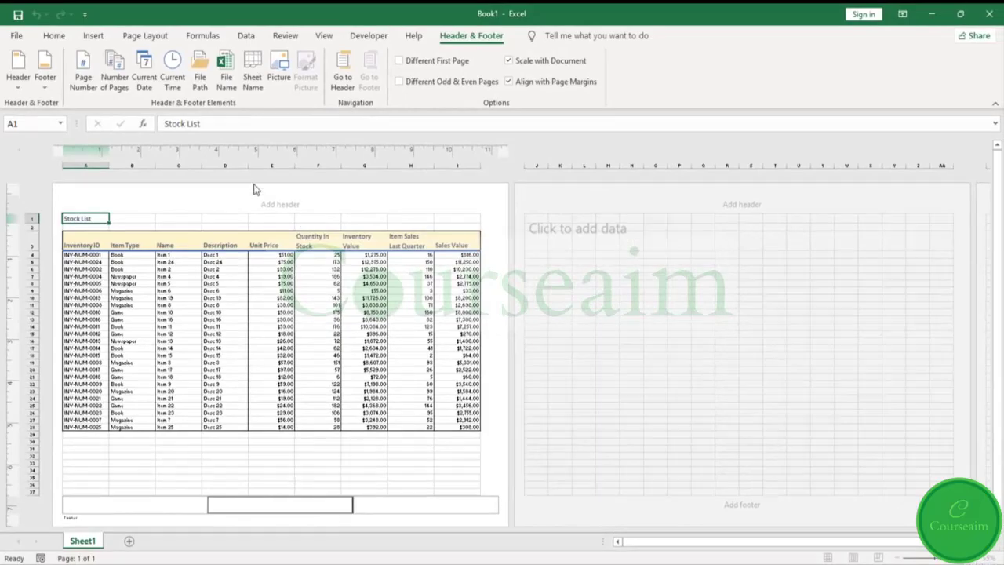
Examine the stock list in the print preview and return to the worksheet's view options
{"action": "left_click", "coordinate": [26, 36]}
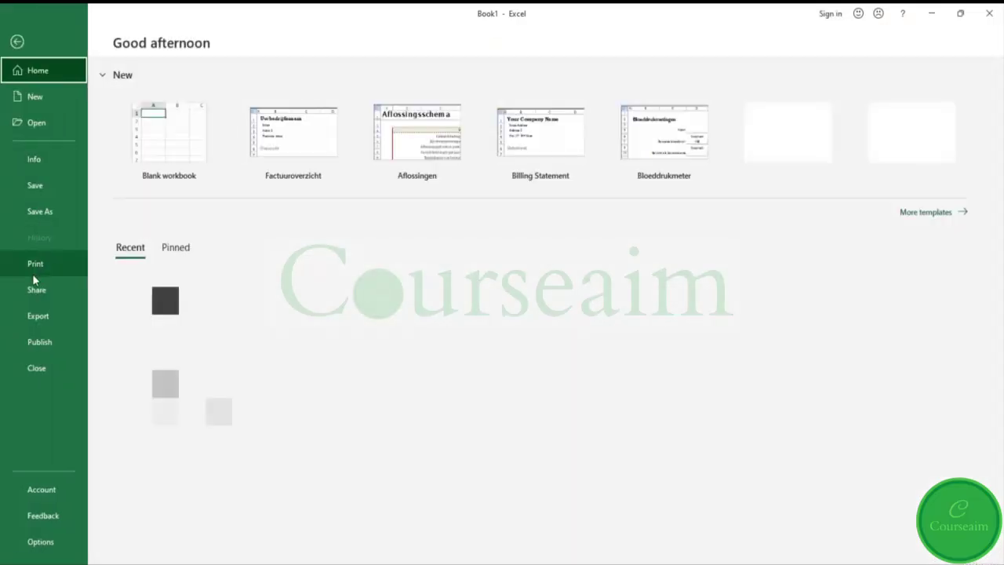
{"action": "left_click", "coordinate": [47, 267]}
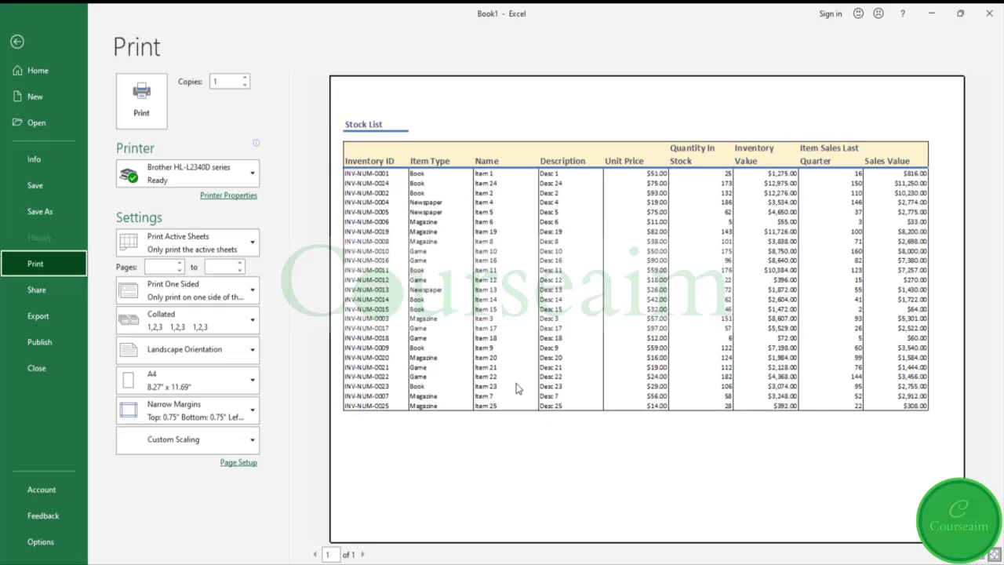
{"action": "left_click", "coordinate": [34, 46]}
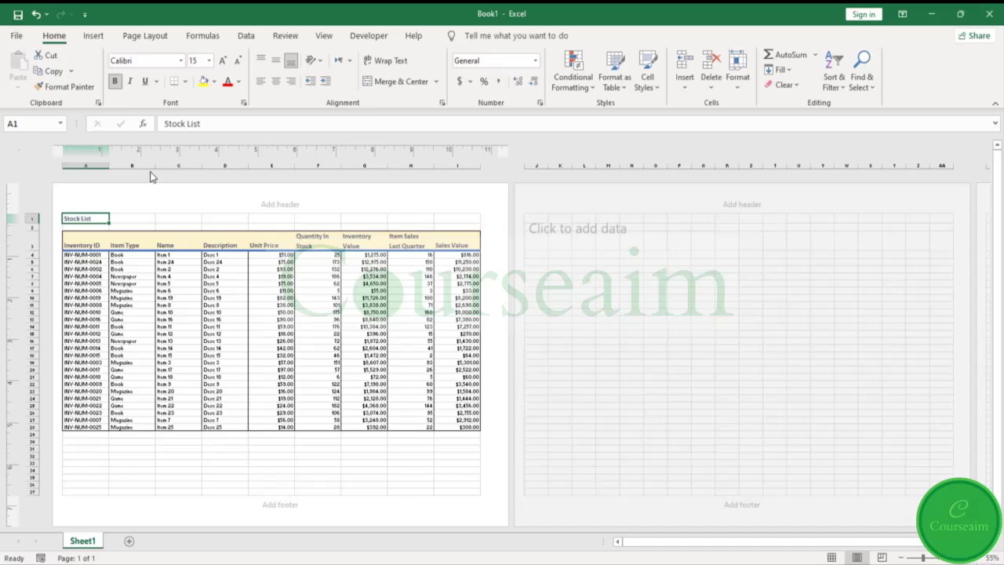
{"action": "left_click", "coordinate": [322, 36]}
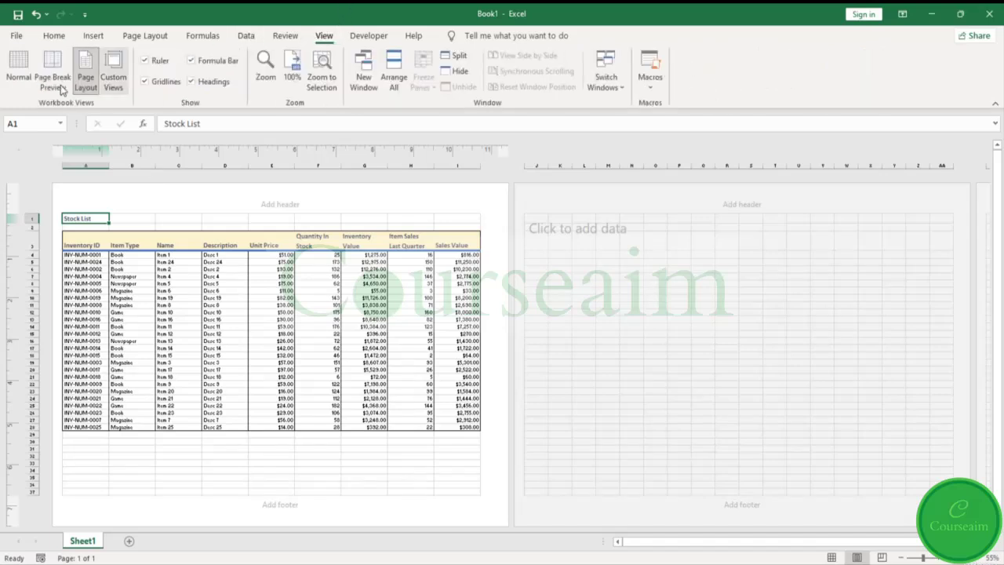